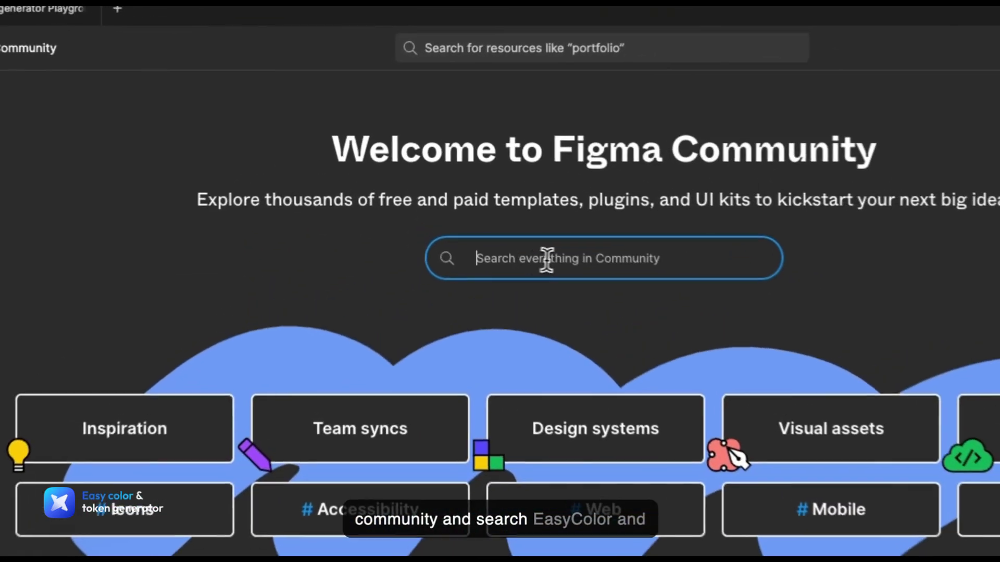
Search Community for 'Easy Color and token' and open the generator plugin's page
click(465, 186)
text(Easy Color and token)
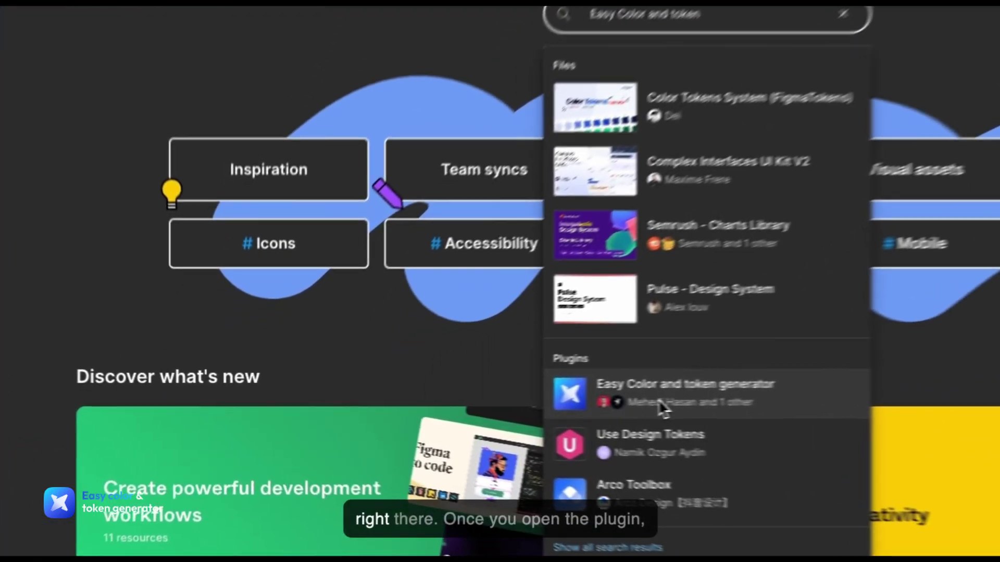
click(469, 411)
Open the plugin in the Playground file and show its available run versions
click(261, 275)
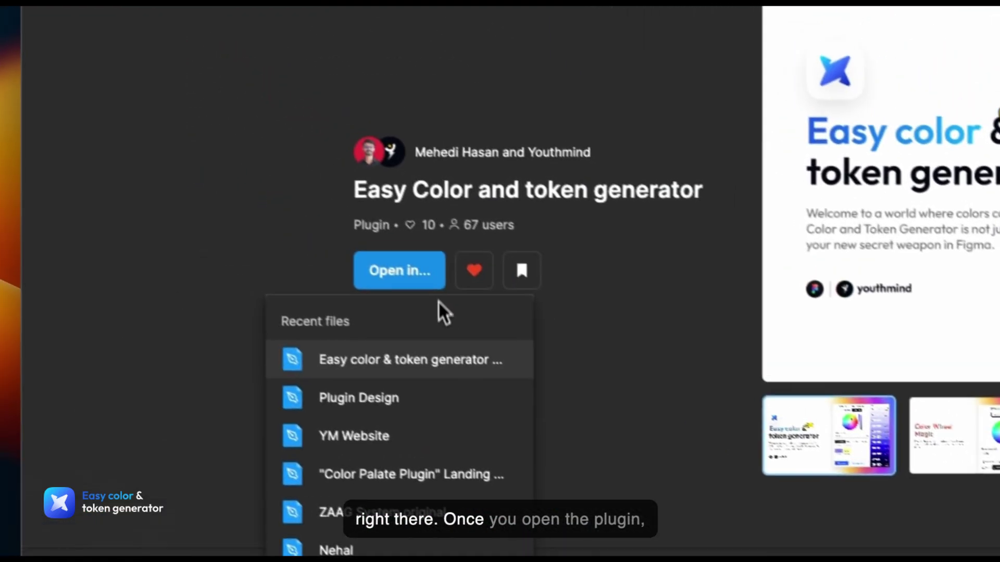
click(422, 361)
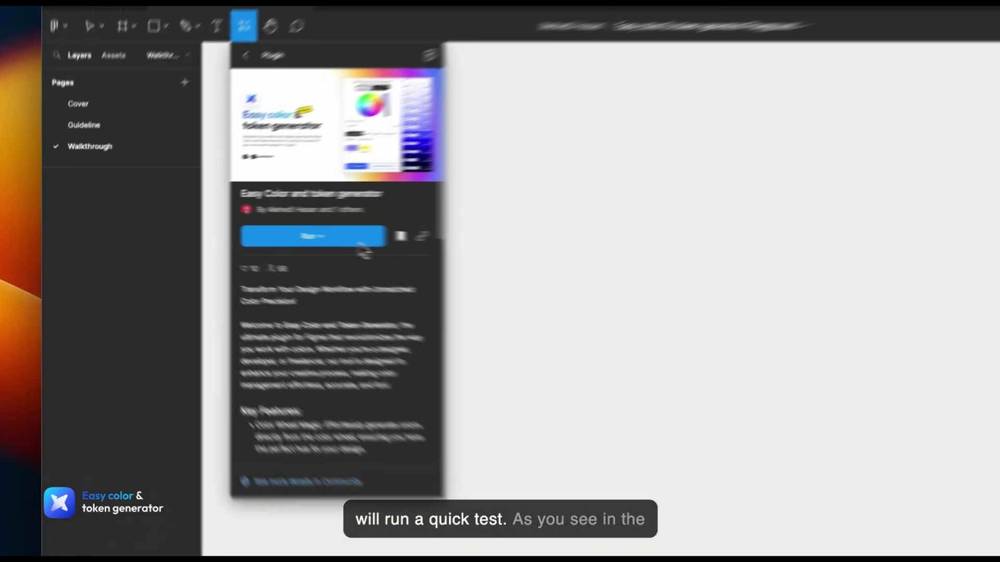
click(243, 230)
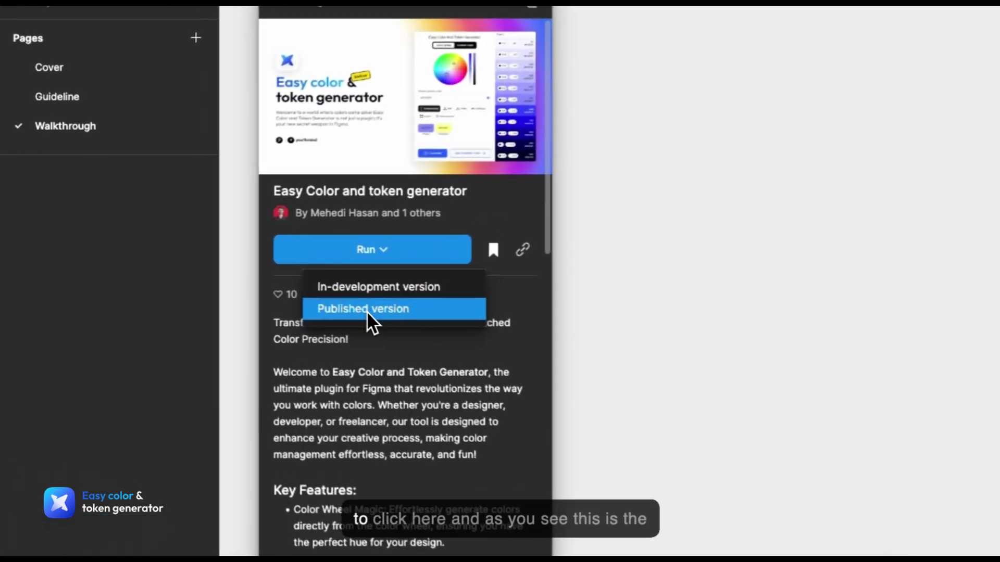
Run the published plugin and preview secondary #FF6229 and tertiary #C6FF29 shade scales in Custom Color
click(233, 262)
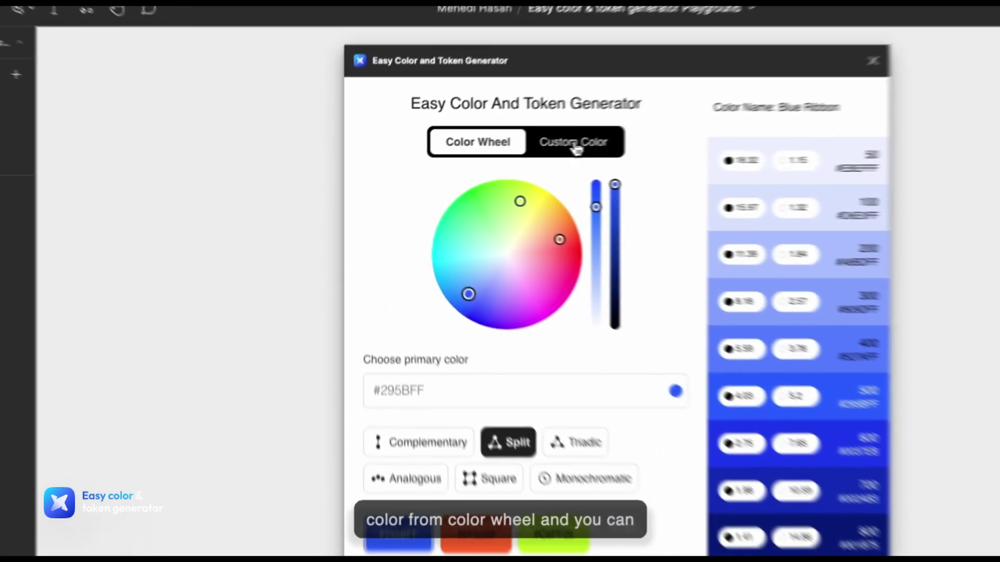
click(478, 160)
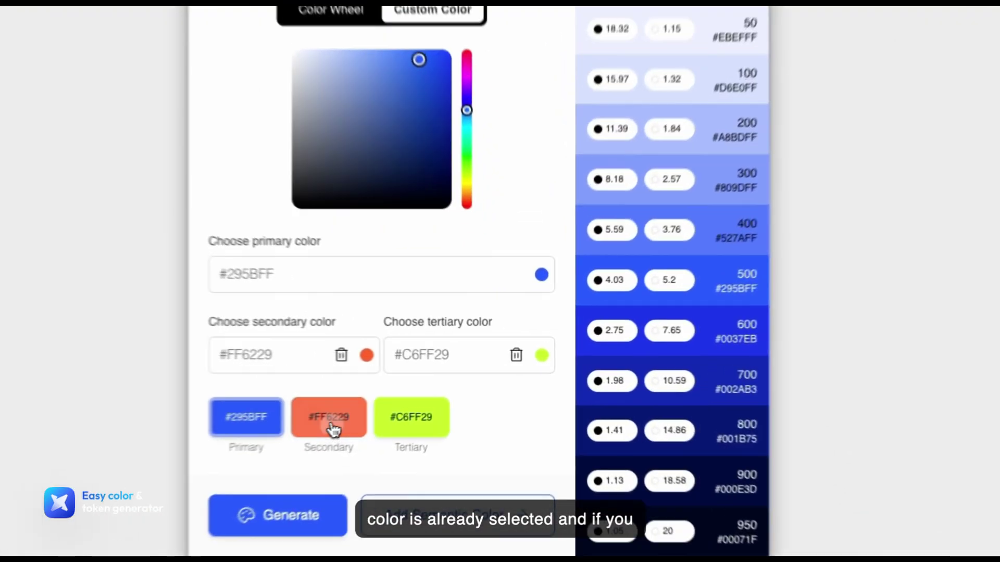
click(423, 397)
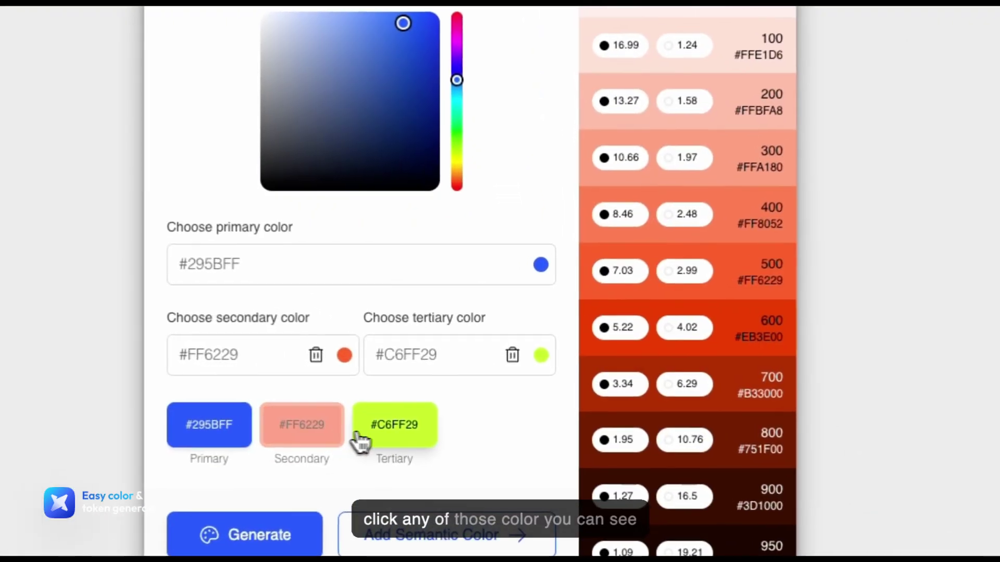
click(472, 398)
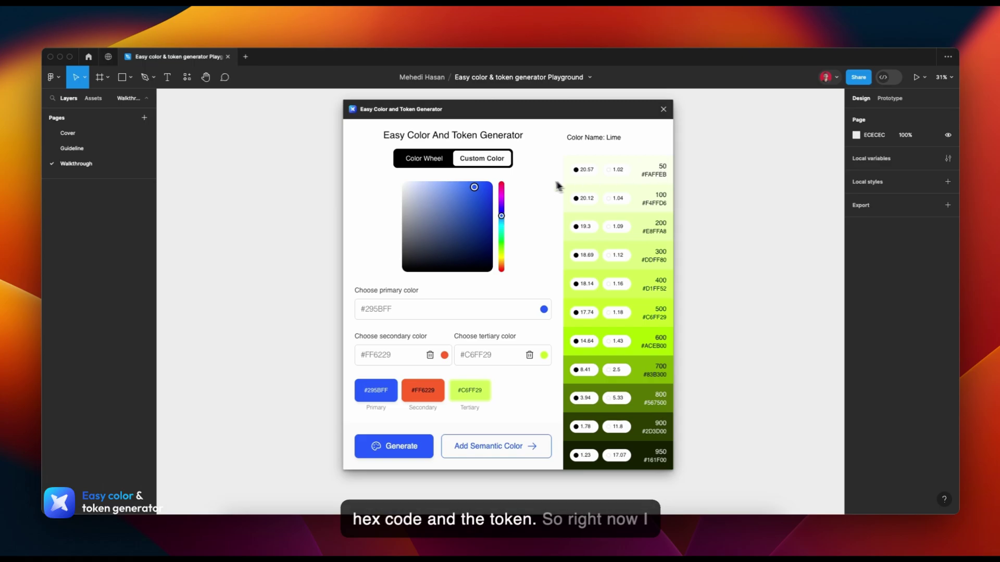
click(435, 159)
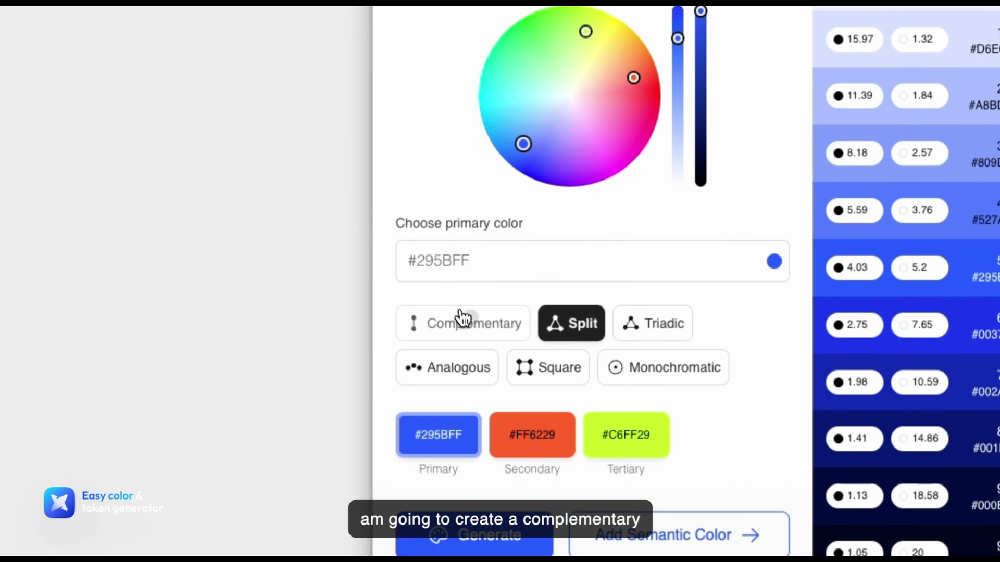
Use a complementary harmony (#295BFF, #FFCD29) and delete the info semantic colour
click(492, 490)
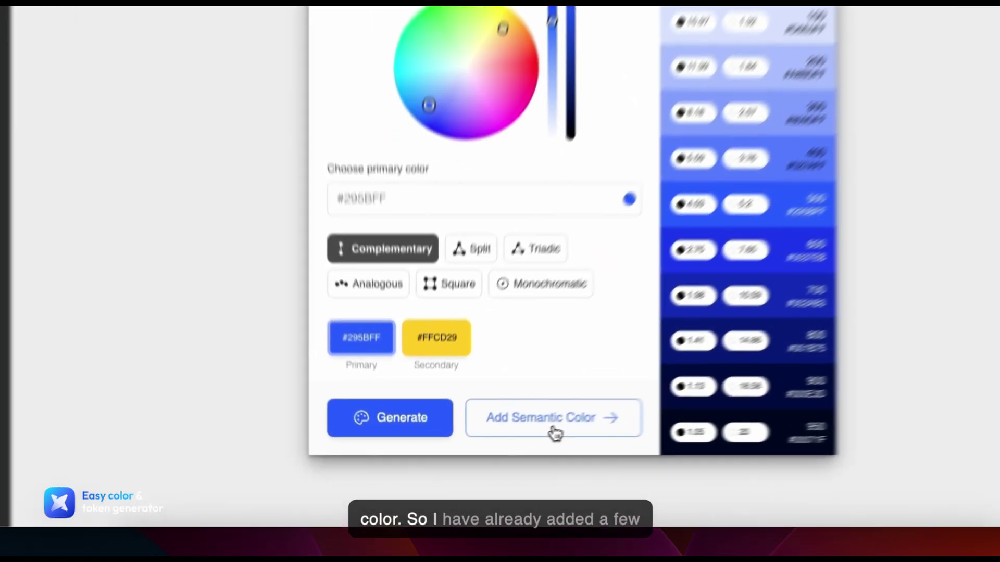
click(495, 450)
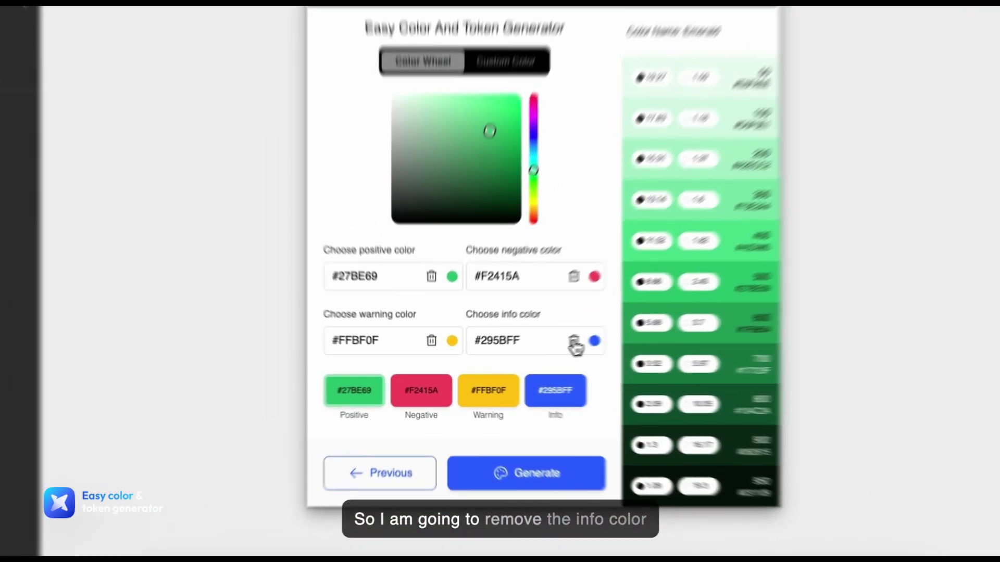
click(529, 356)
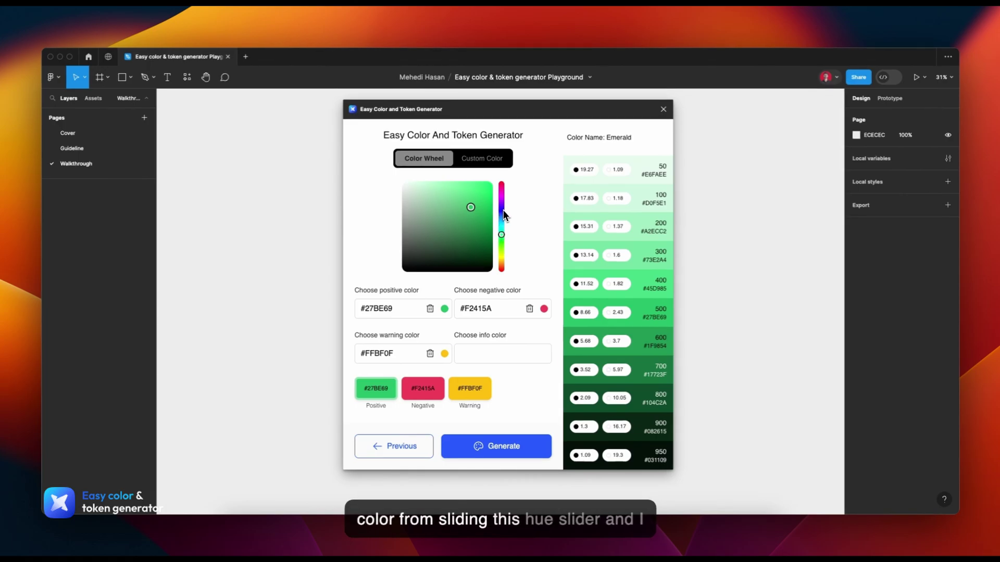
click(396, 446)
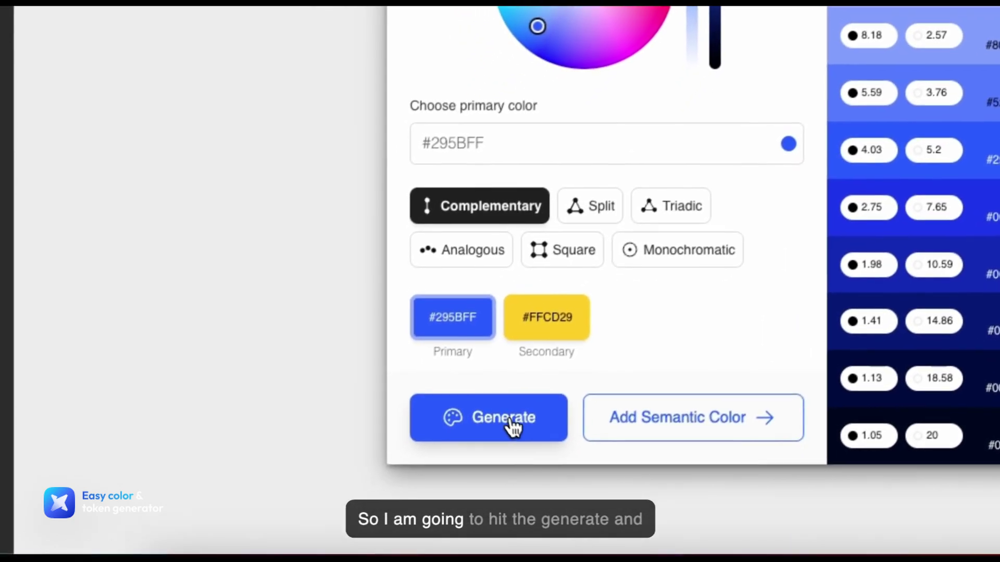
Generate the EasyColorAndToken sheet and review its Base through Warning shade rows on the canvas
click(459, 485)
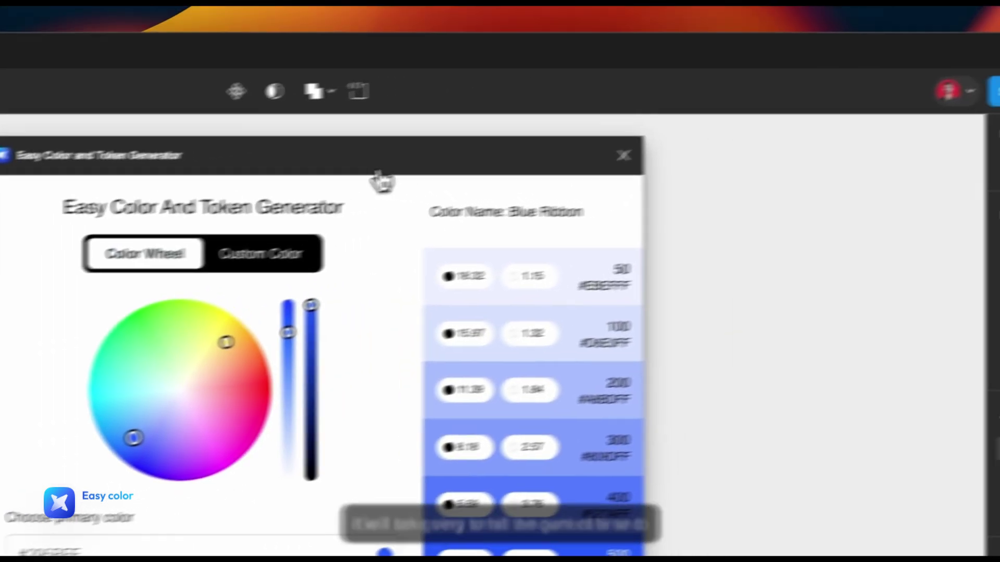
drag(382, 179, 858, 203)
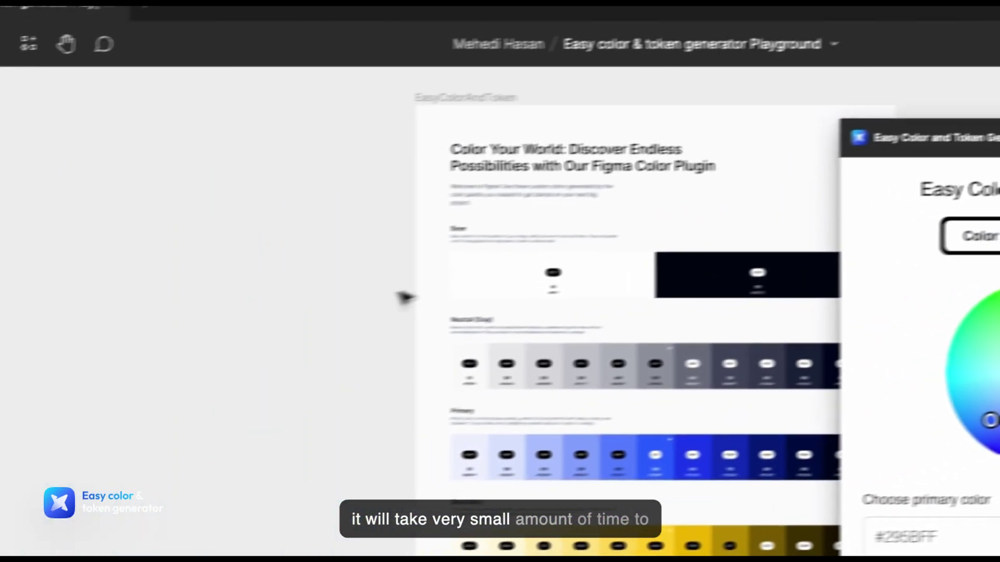
drag(405, 298, 172, 268)
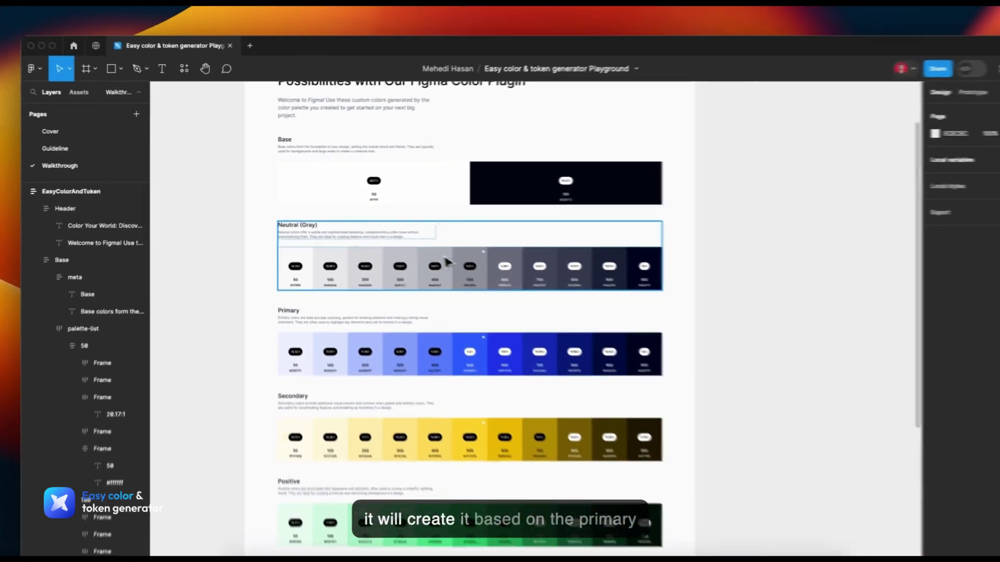
scroll(449, 260, down, 1)
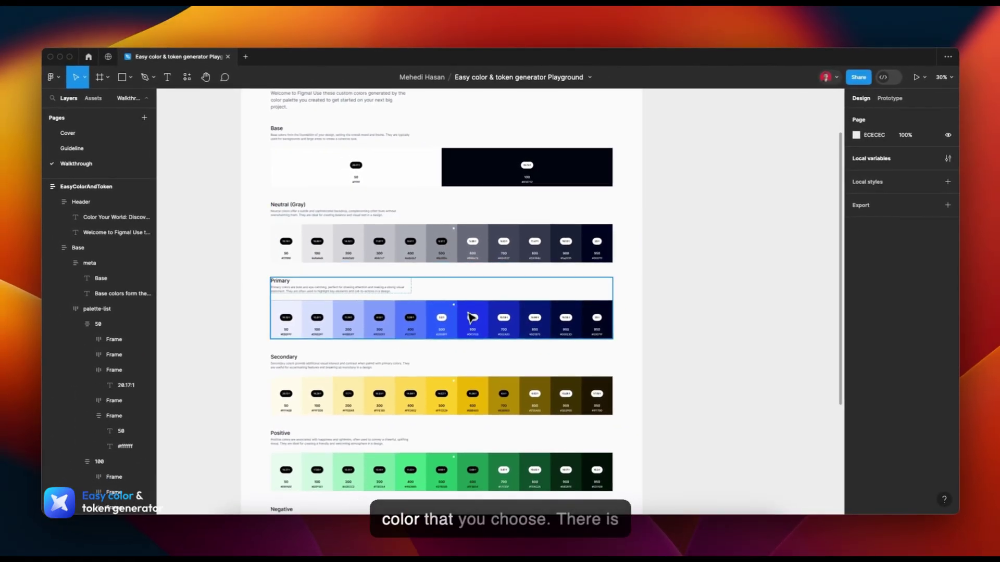
scroll(471, 319, down, 1)
scroll(396, 343, down, 2)
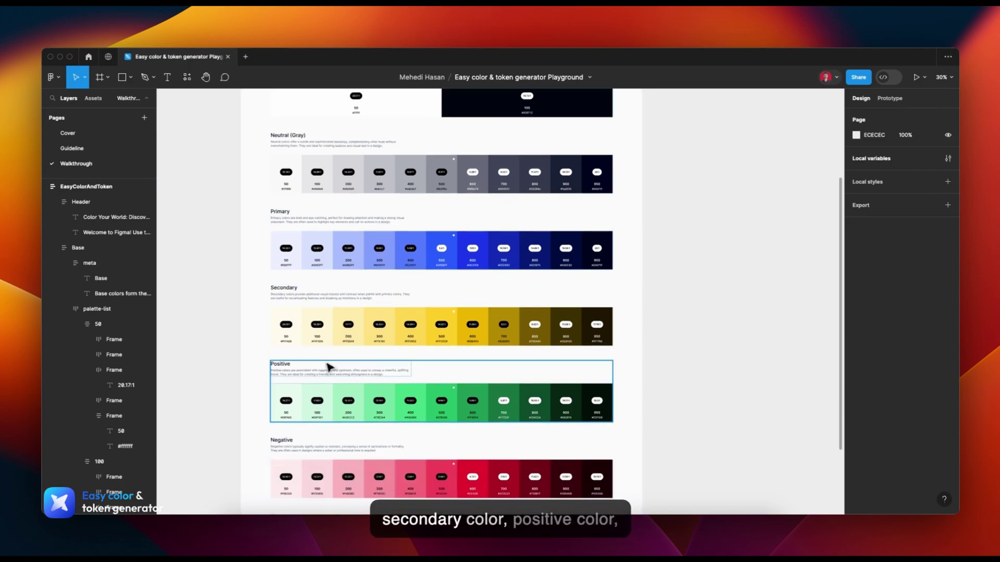
scroll(368, 357, down, 1)
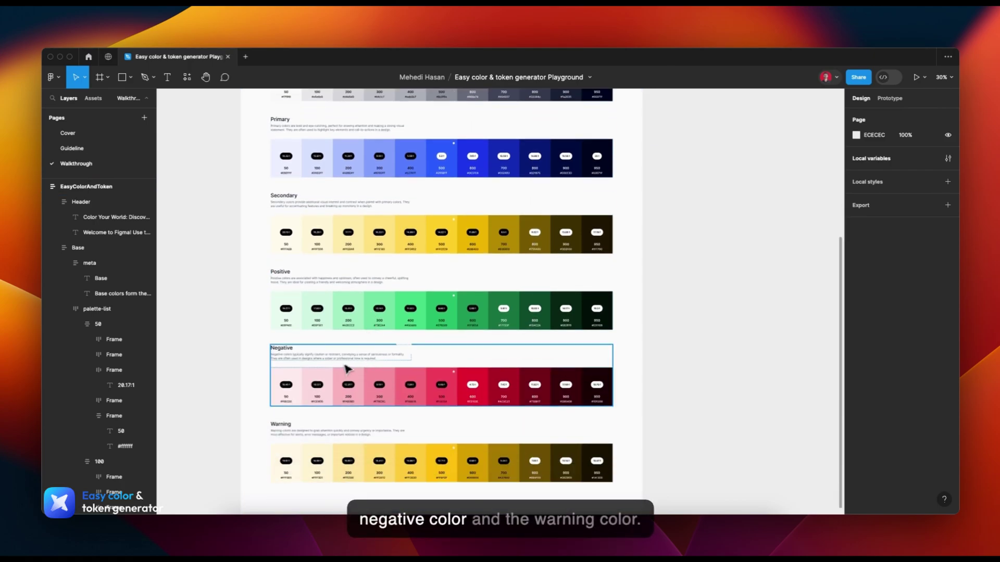
scroll(395, 351, up, 5)
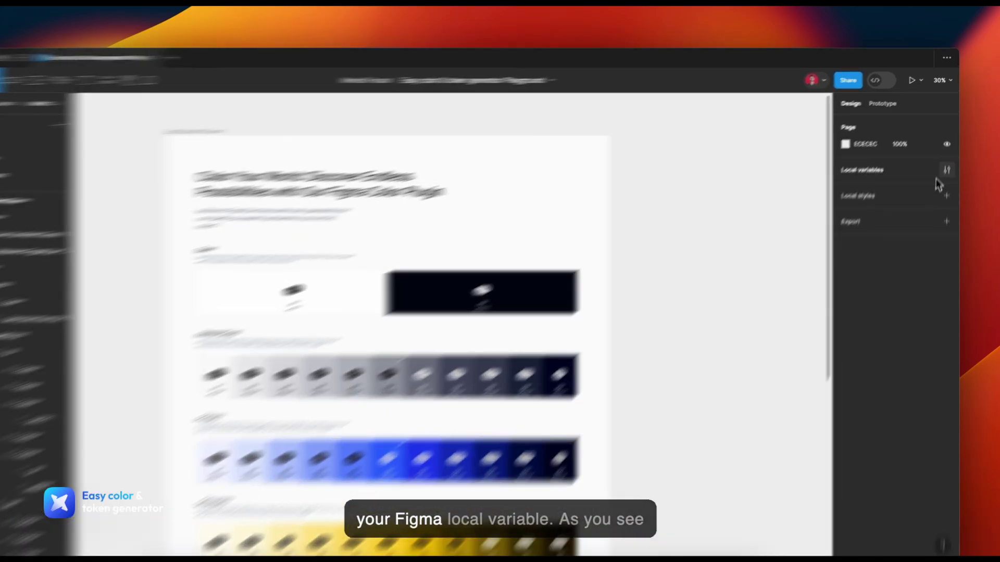
Browse the local variable groups from neutral through info in the Primitives collection
click(948, 158)
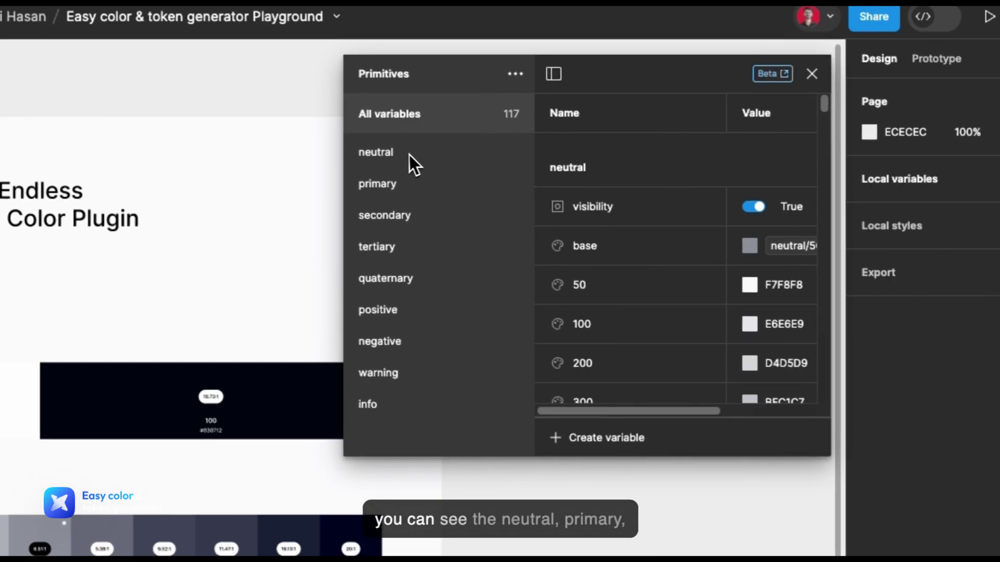
click(395, 155)
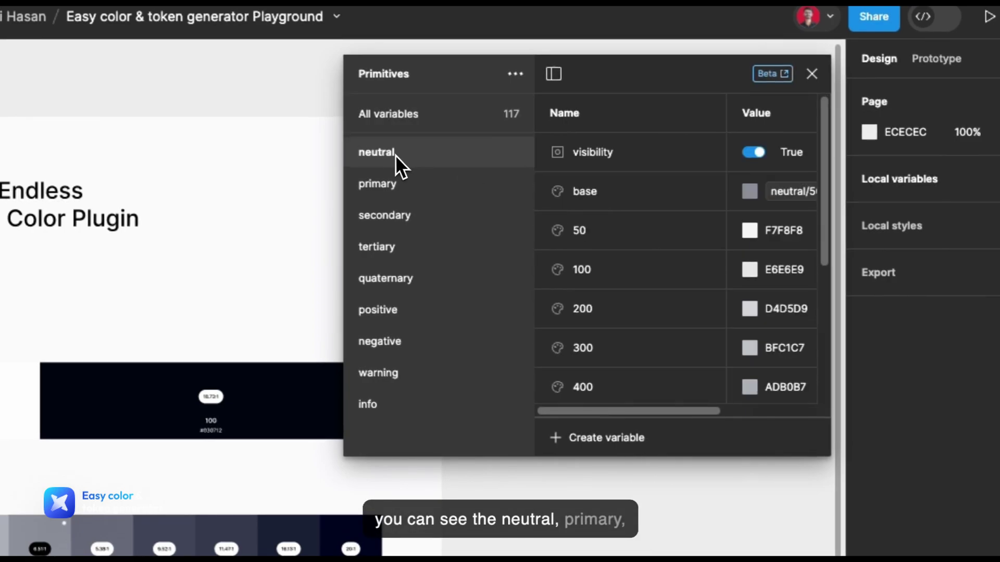
click(386, 187)
click(385, 213)
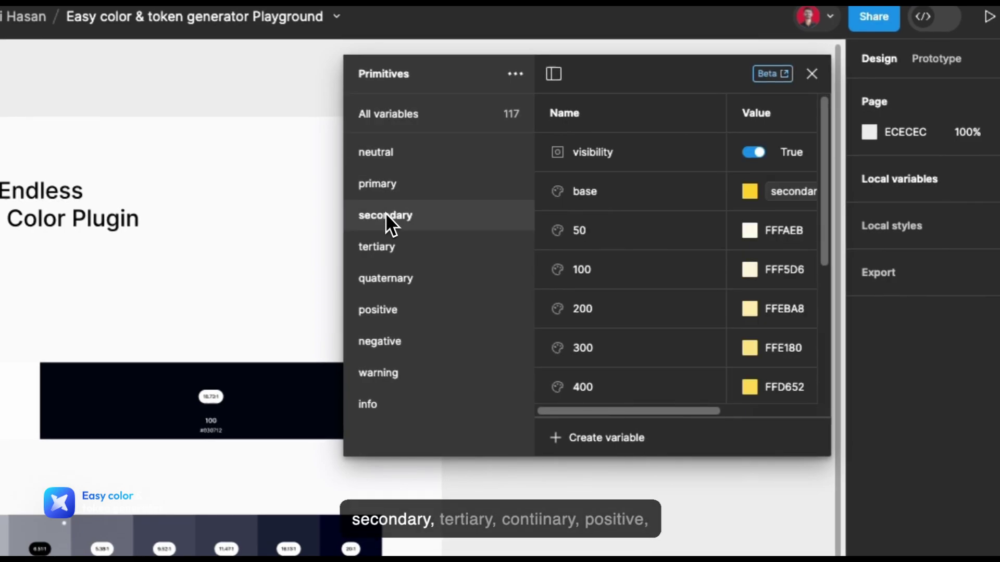
click(388, 246)
click(393, 277)
click(390, 298)
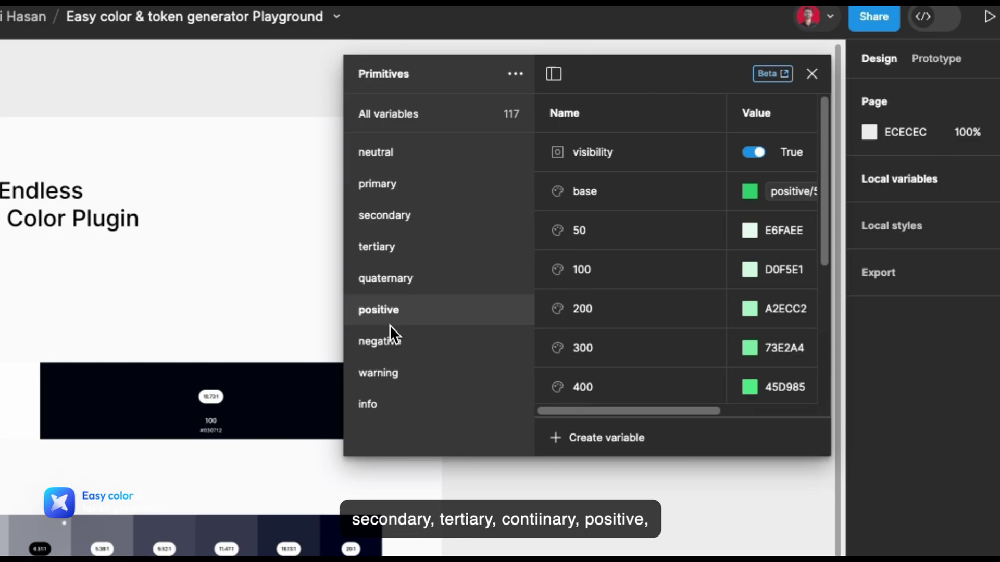
click(390, 343)
click(391, 373)
click(391, 404)
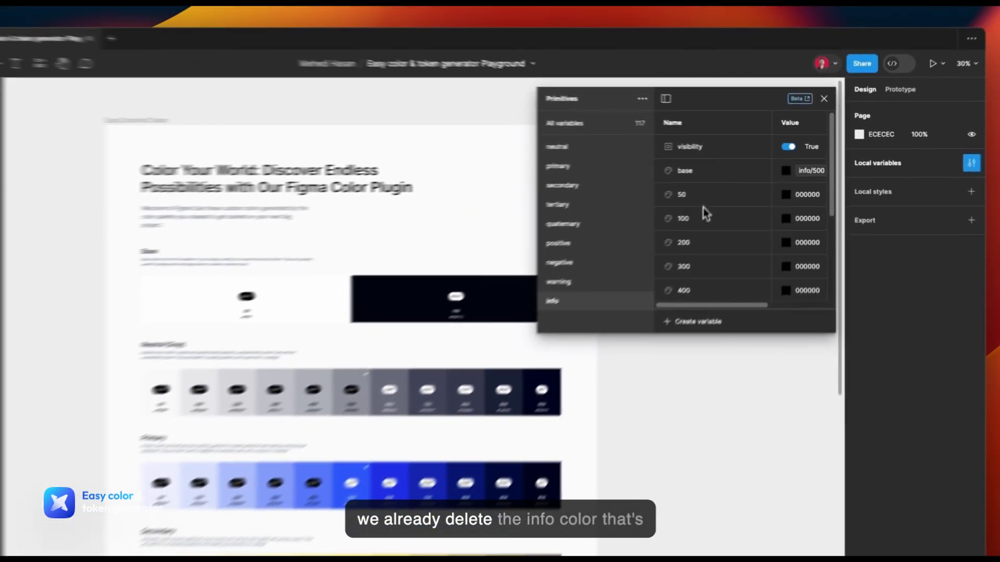
scroll(706, 205, down, 3)
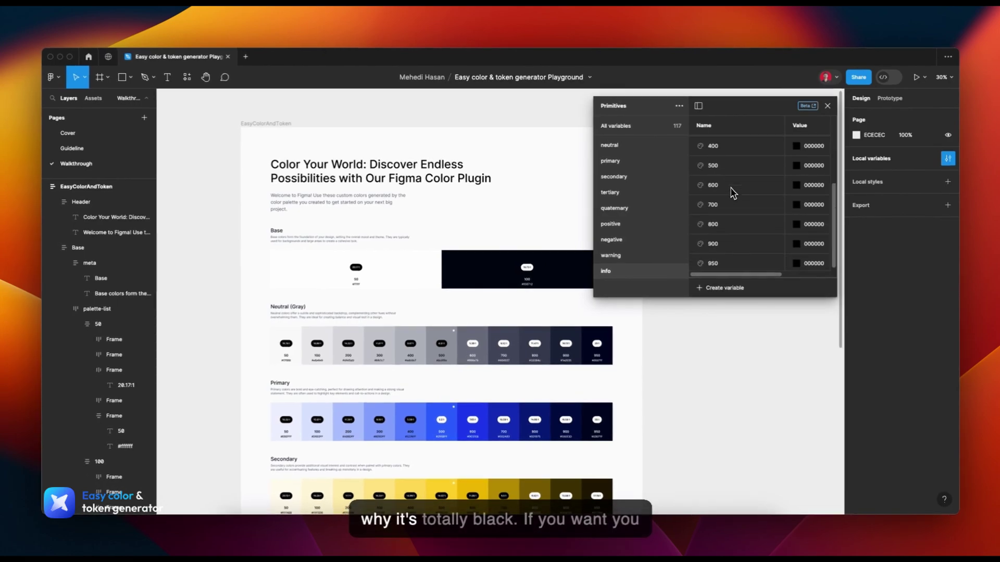
scroll(733, 192, up, 3)
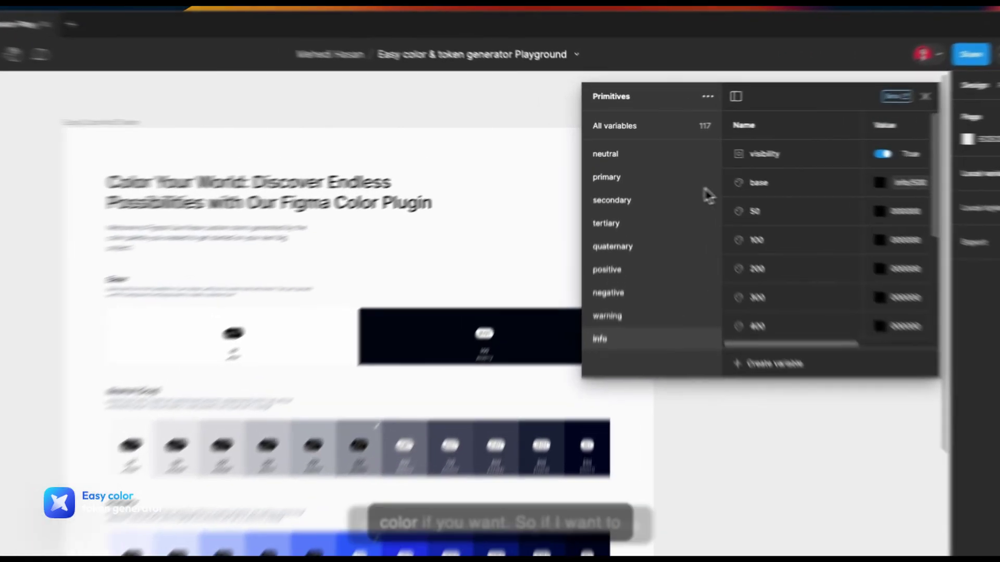
Toggle the secondary group's visibility off and back to True
click(640, 176)
scroll(521, 209, down, 5)
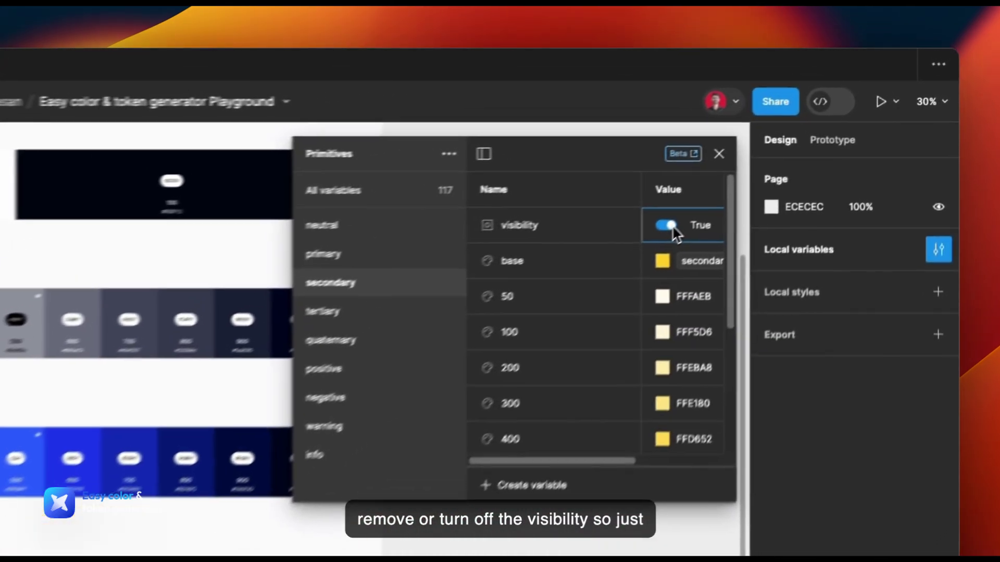
click(799, 146)
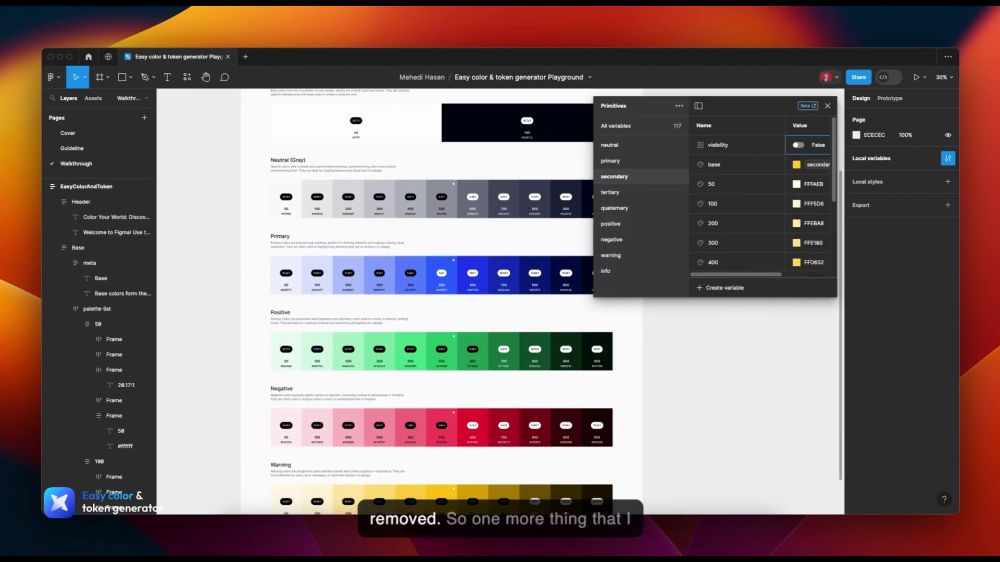
click(799, 145)
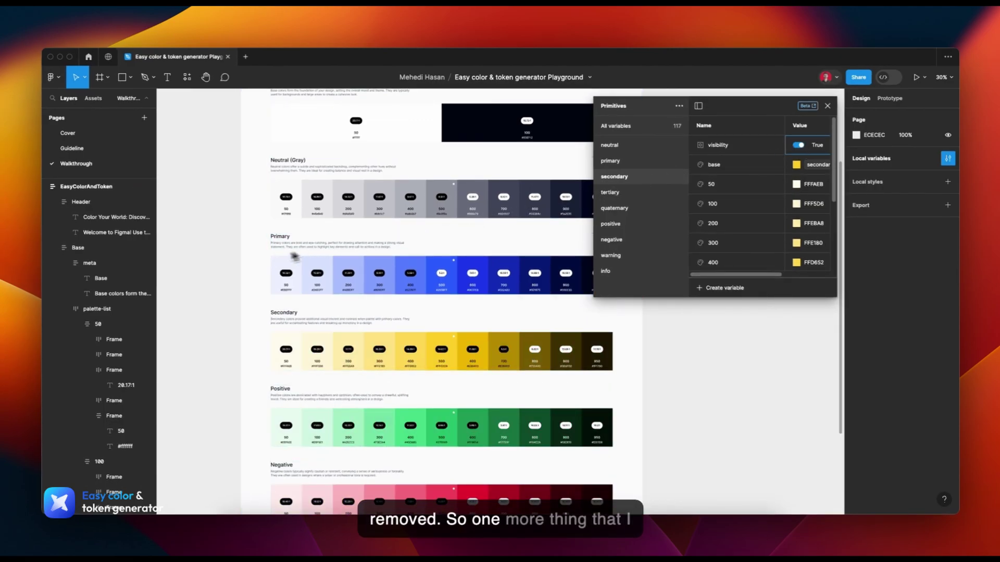
scroll(223, 267, down, 2)
scroll(224, 267, down, 2)
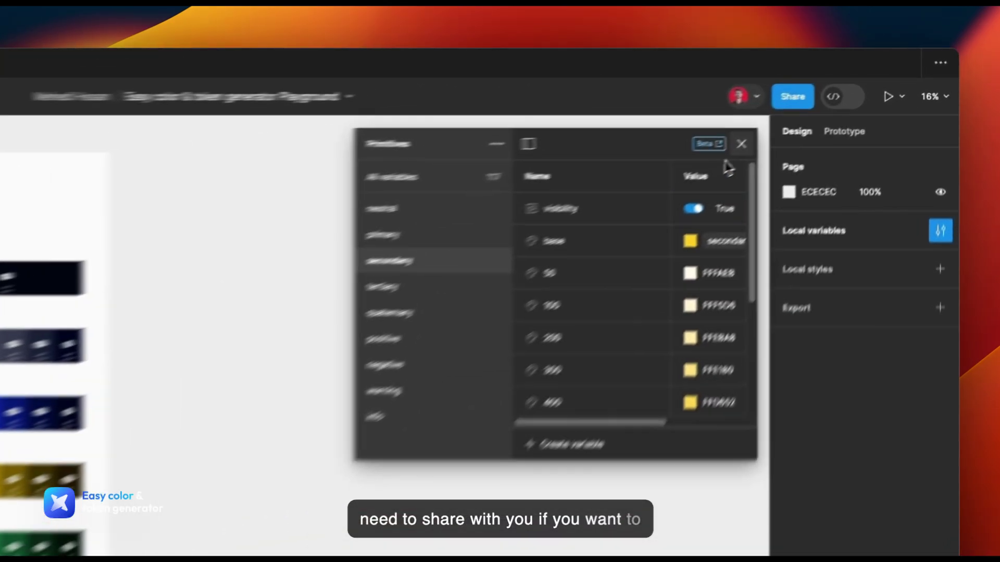
Close the variables panel and relaunch the Easy Color and token generator plugin
click(828, 106)
click(276, 139)
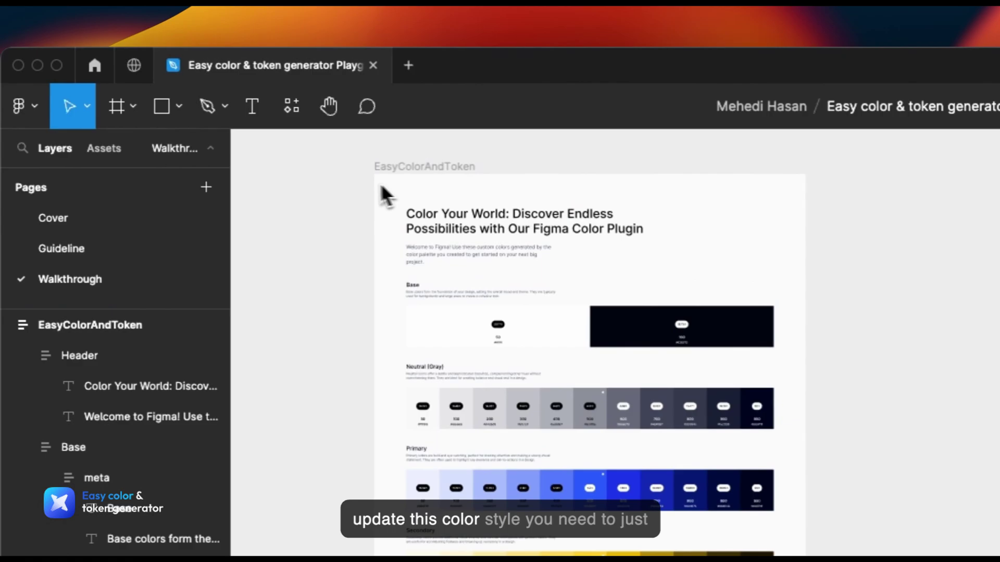
click(308, 118)
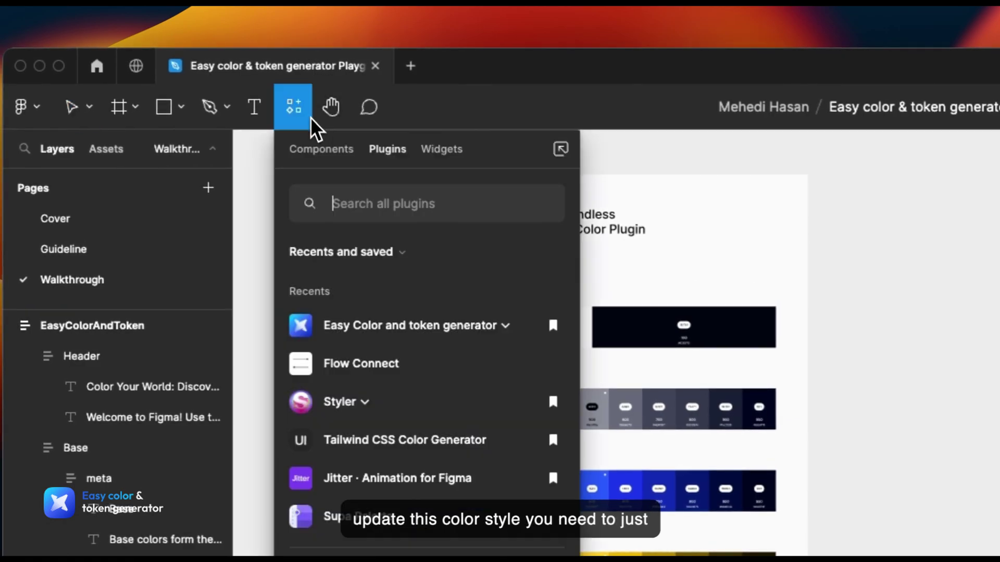
click(359, 333)
click(373, 391)
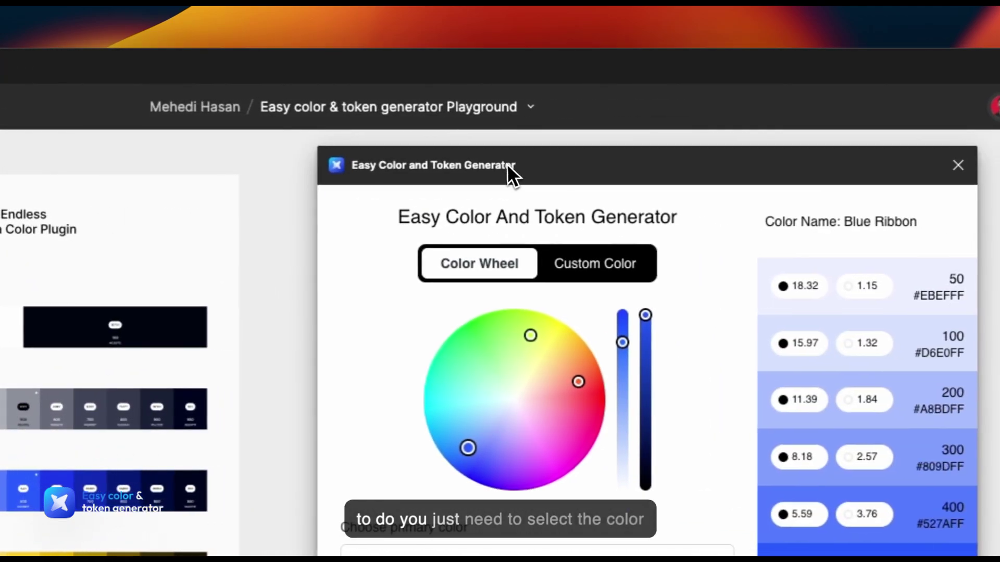
Update the frame's colours to a square harmony: #FF29C6 secondary, #FFCD29 tertiary, #29FF62 quaternary
click(201, 172)
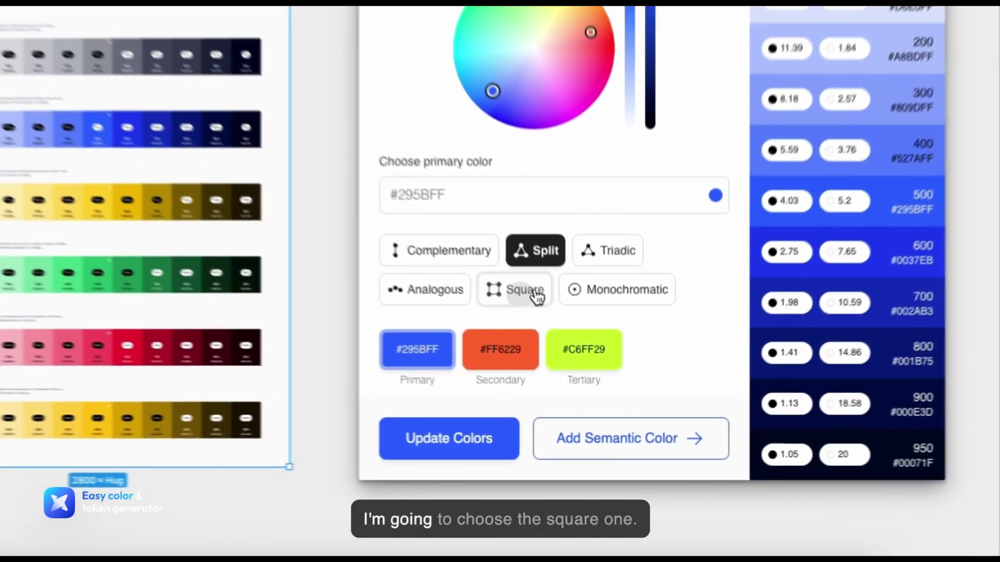
click(572, 360)
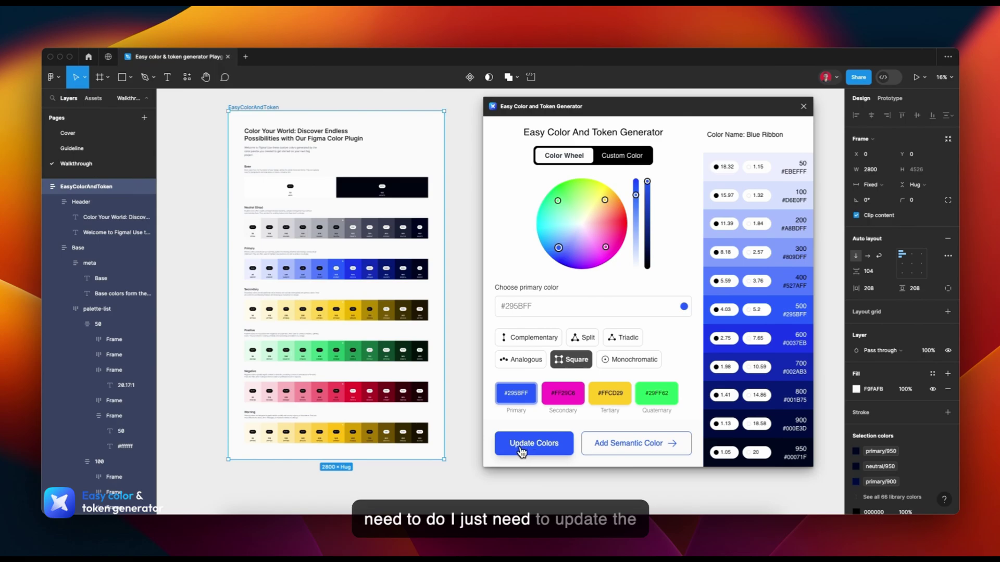
click(521, 448)
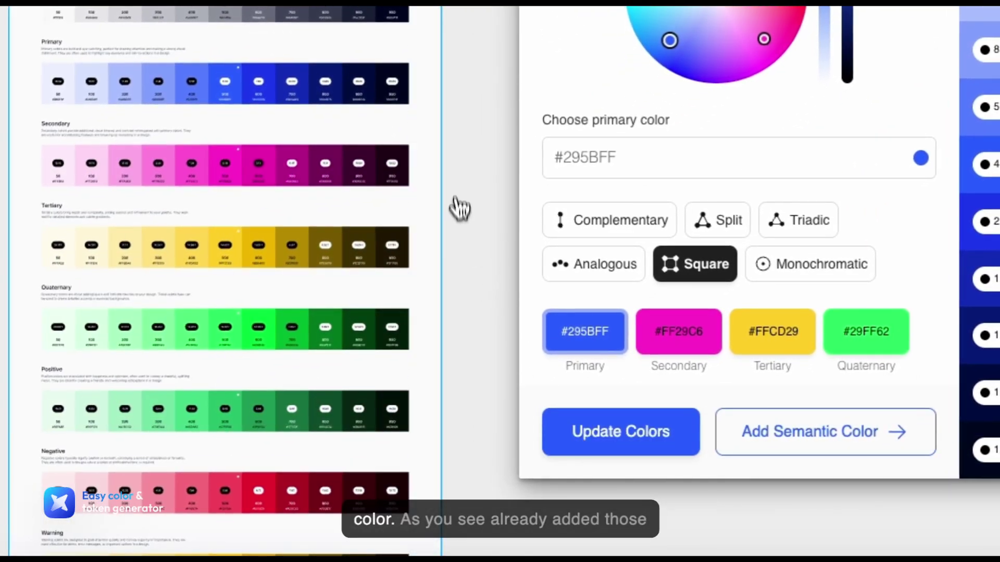
scroll(458, 204, down, 5)
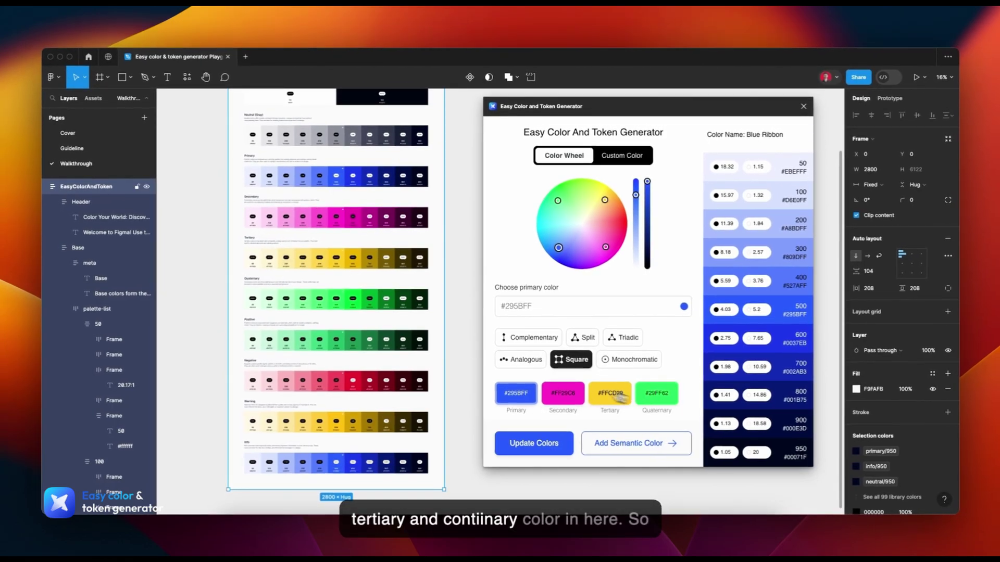
scroll(378, 342, up, 5)
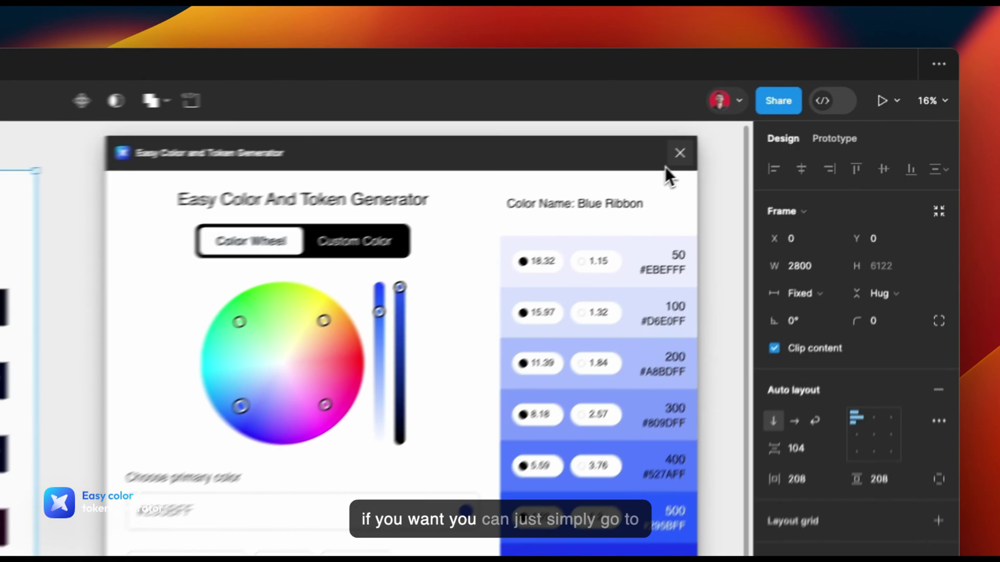
Close the plugin, check the pink secondary and green quaternary variables, then close Local variables
click(679, 152)
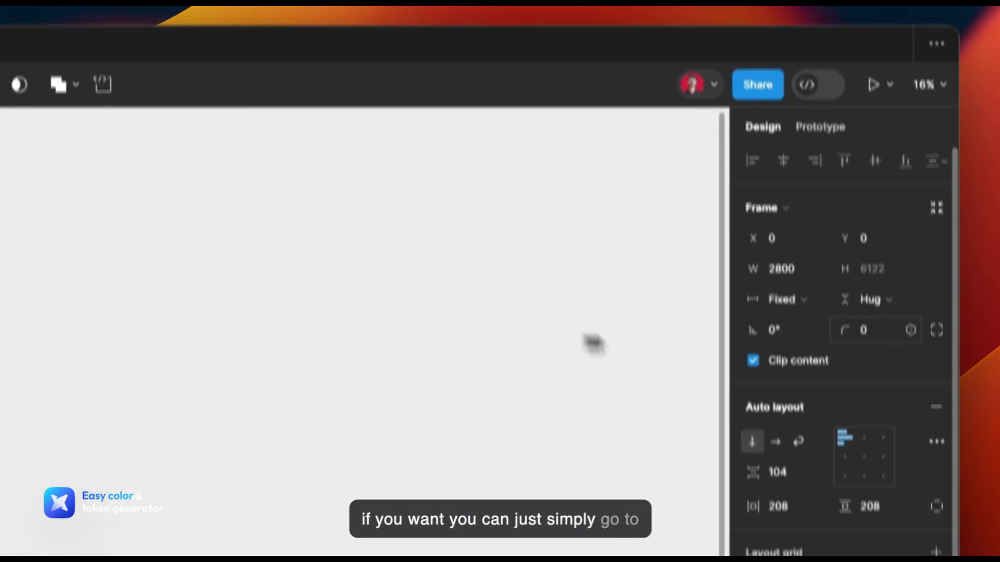
click(527, 361)
click(937, 197)
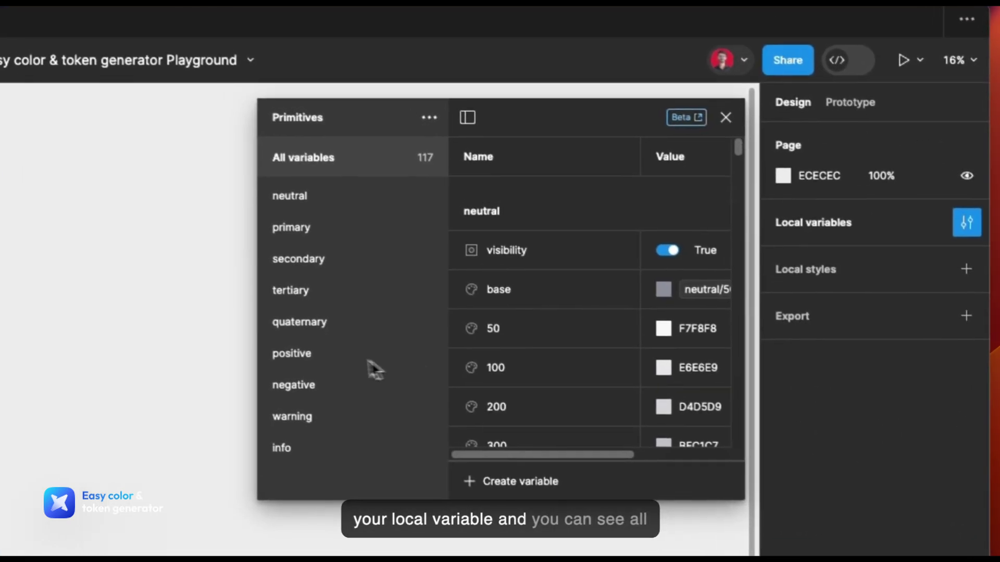
click(277, 330)
click(269, 295)
click(308, 296)
click(314, 276)
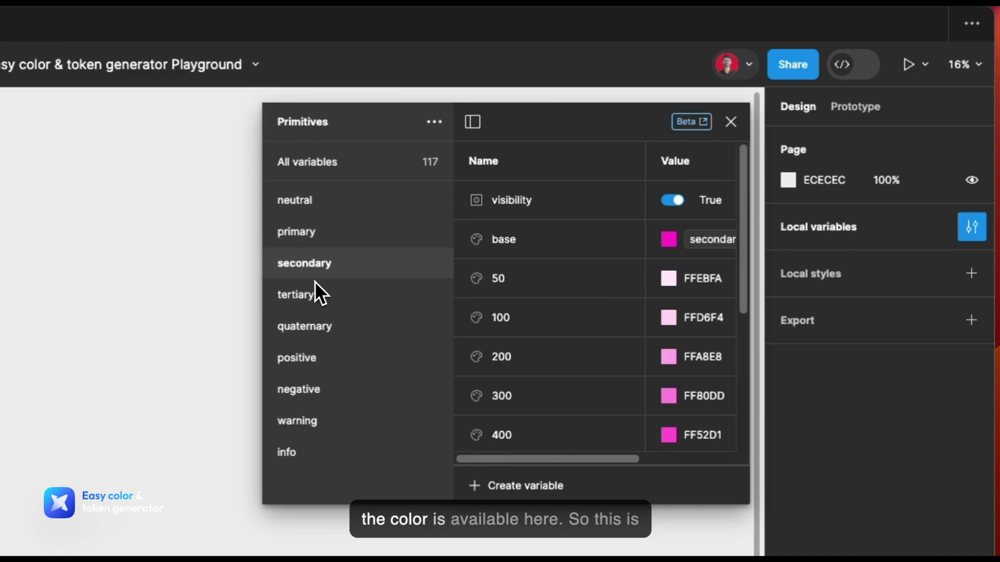
click(306, 305)
click(305, 328)
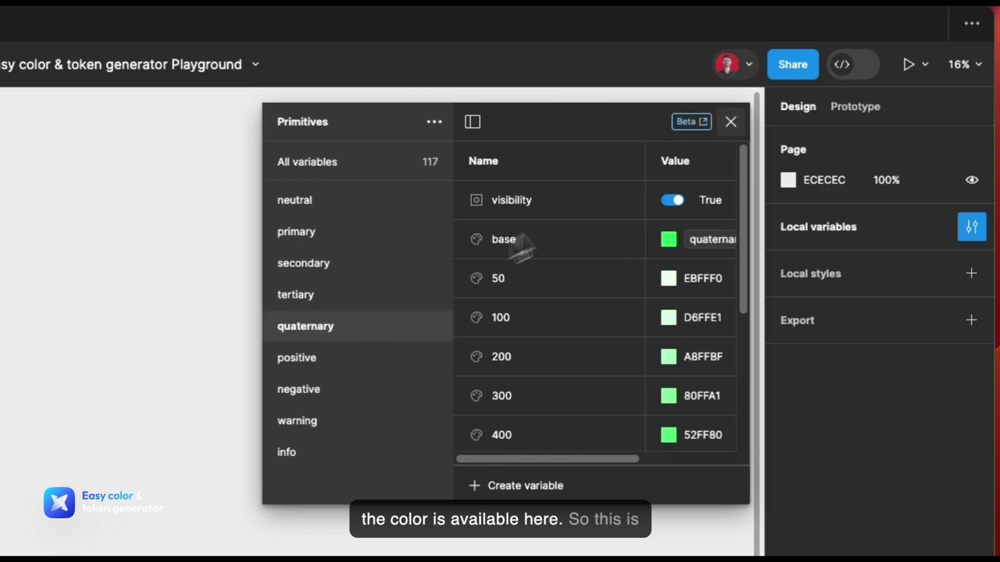
key(Escape)
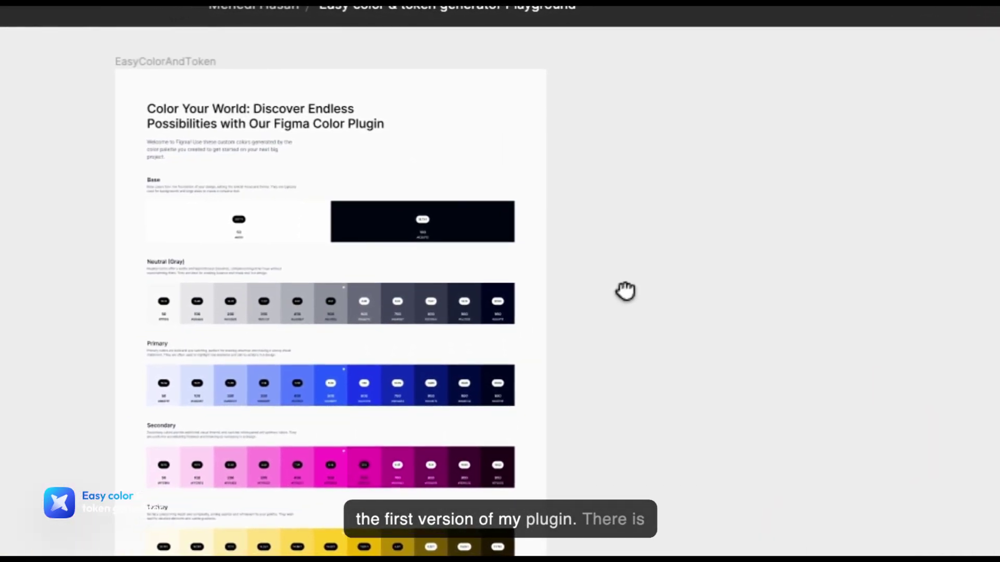